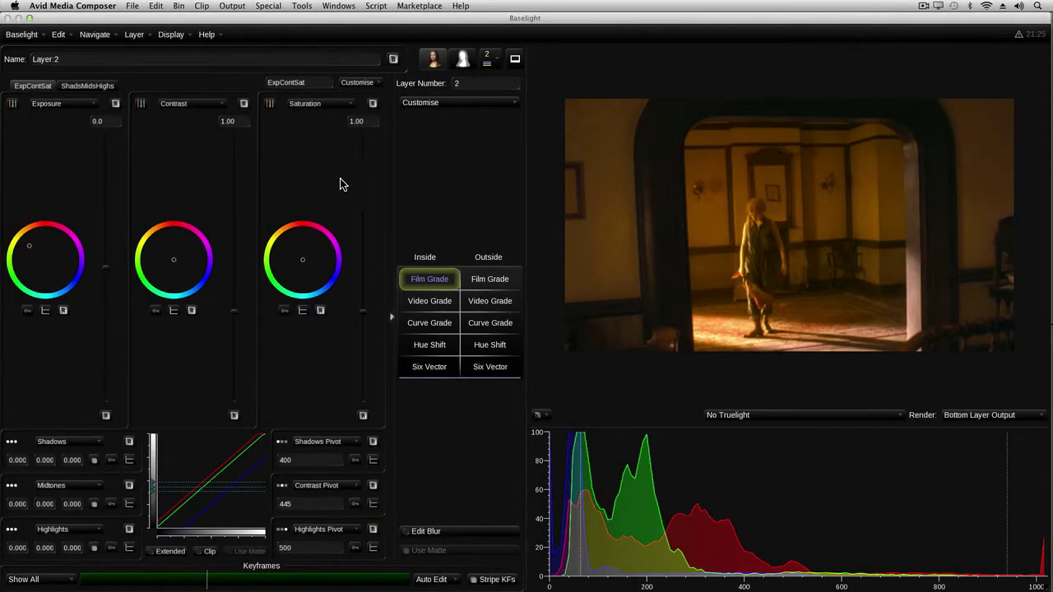
Step: Close the Baselight grading window to get back to the Avid sequence timeline
left_click(515, 58)
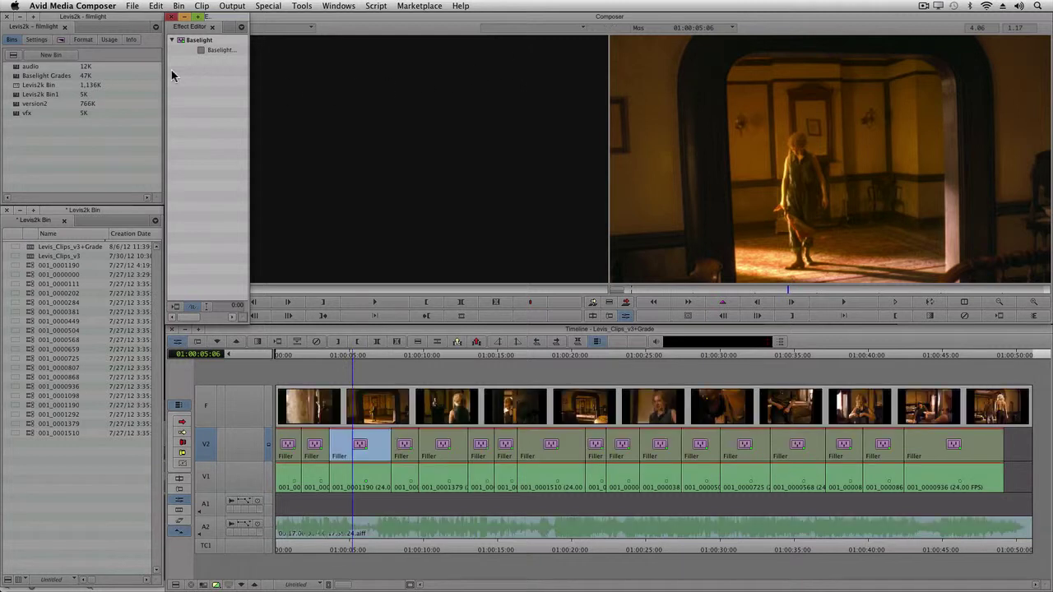
Step: Close the Levis2k project and open the Medialla project
left_click(65, 27)
left_click(444, 310)
left_click(563, 371)
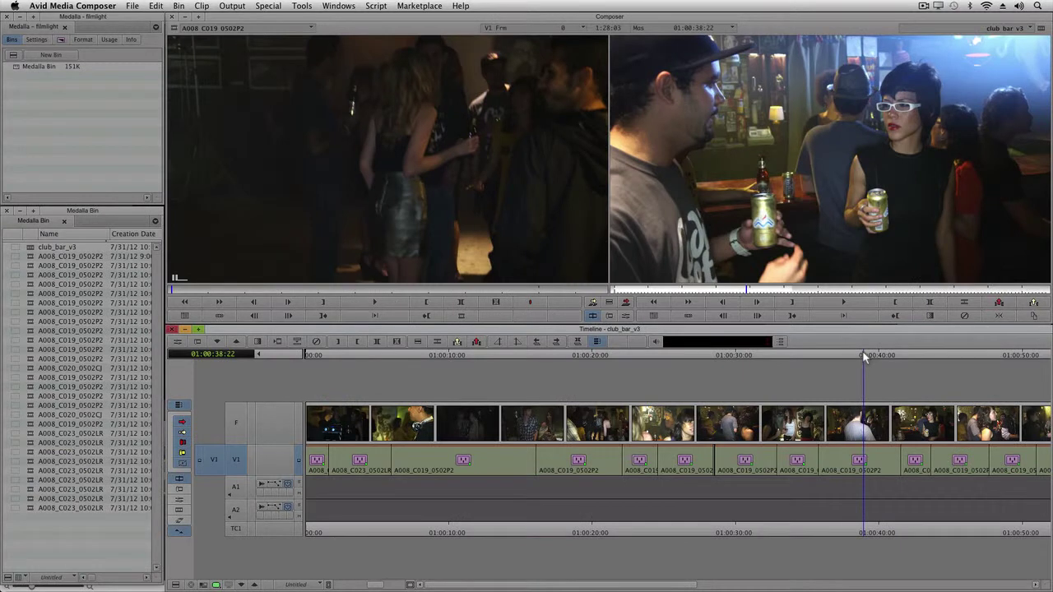
Step: Park the playhead at 01:00:06:06 on the dark club shot and enter Effect Mode
left_click_drag(860, 355, 600, 360)
left_click(395, 353)
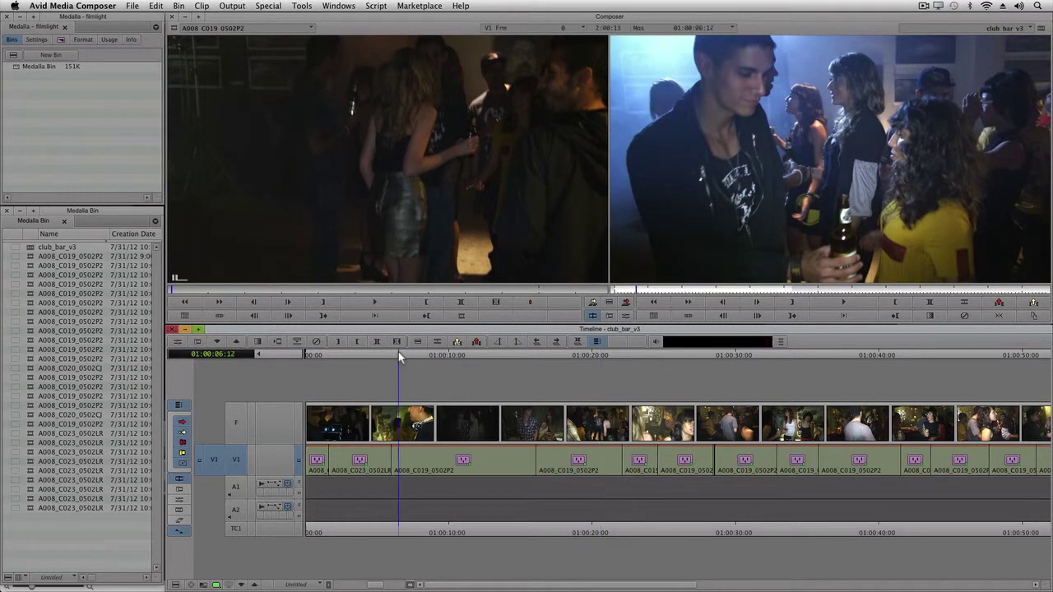
left_click(626, 316)
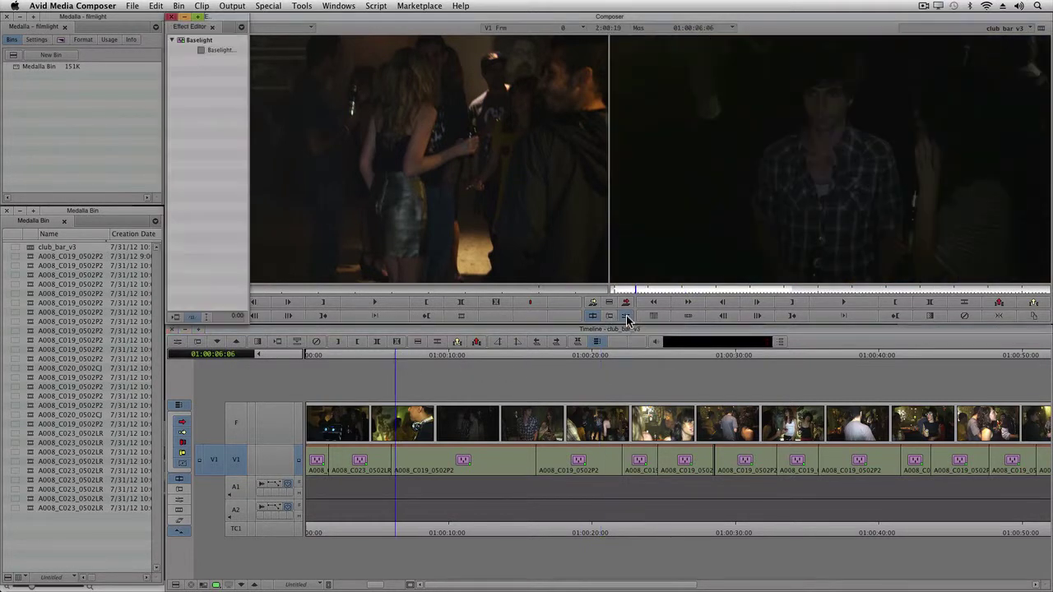
Step: Open Baselight and add a Layer 3 Video Grade with gain 2.442 and lift -0.132
left_click(204, 50)
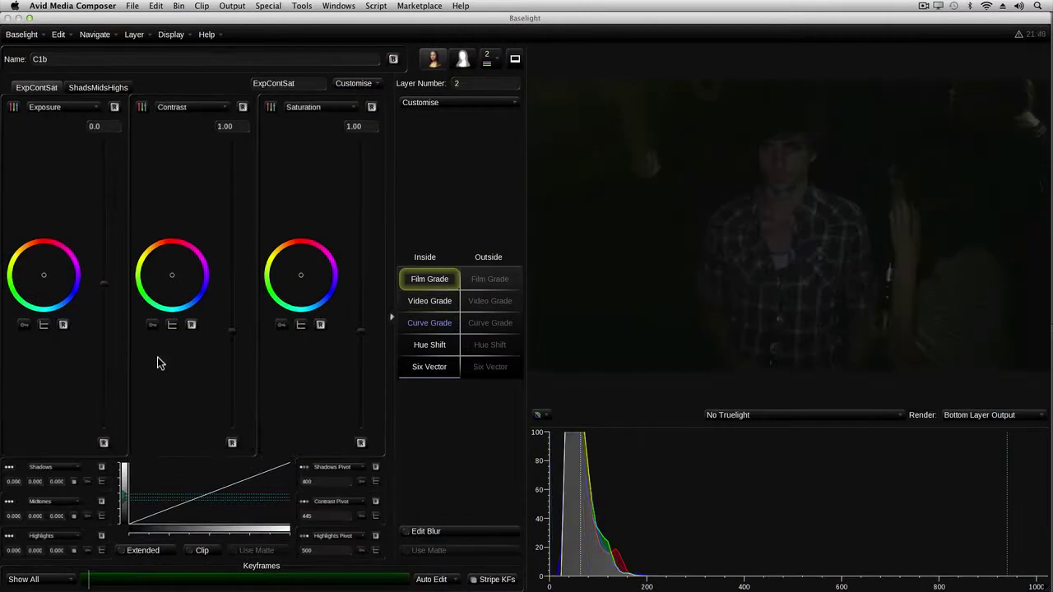
mouse_move(91, 584)
left_mouse_down()
mouse_move(399, 584)
mouse_move(89, 584)
left_mouse_up()
key("ctrl+n")
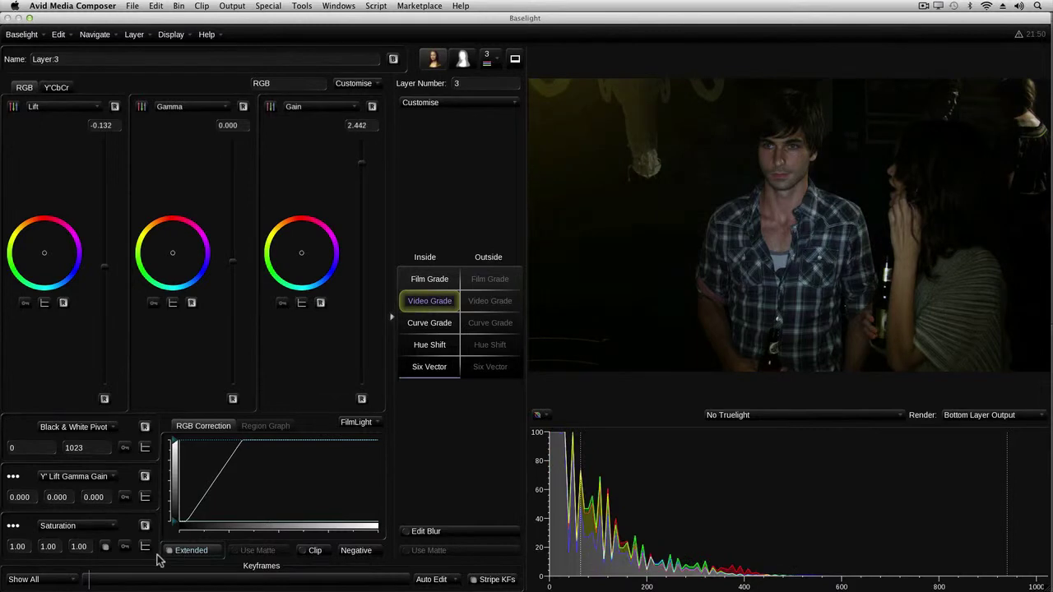
left_click_drag(94, 579, 341, 584)
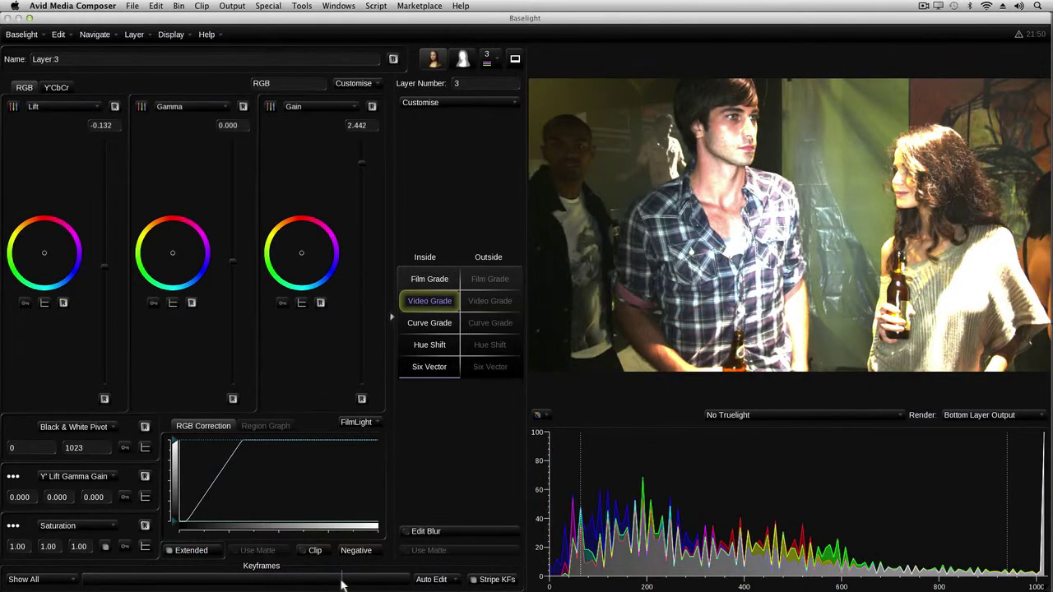
Step: Keyframe the grade, then set a later keyframe with gain 0.564 and lift -0.057
left_click_drag(341, 584, 178, 579)
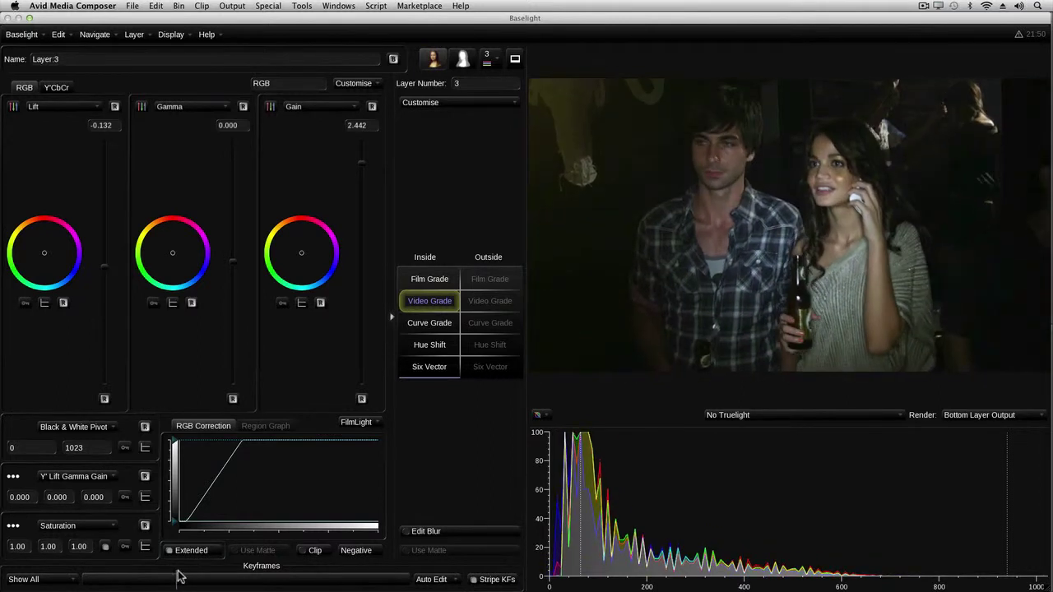
left_click(282, 303)
left_click_drag(181, 583, 265, 581)
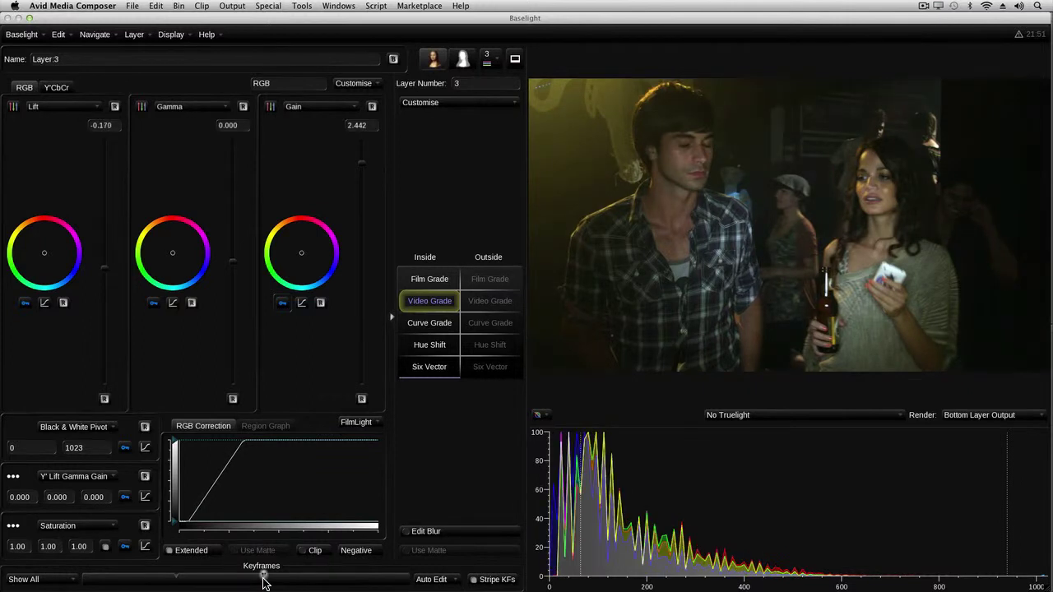
left_click_drag(264, 583, 331, 584)
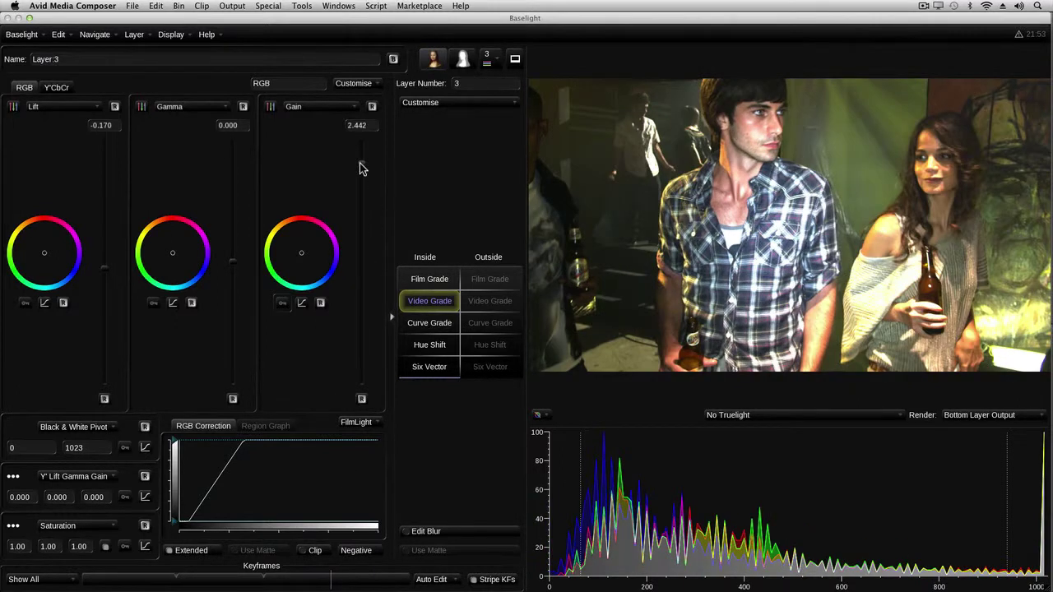
left_click_drag(360, 164, 363, 244)
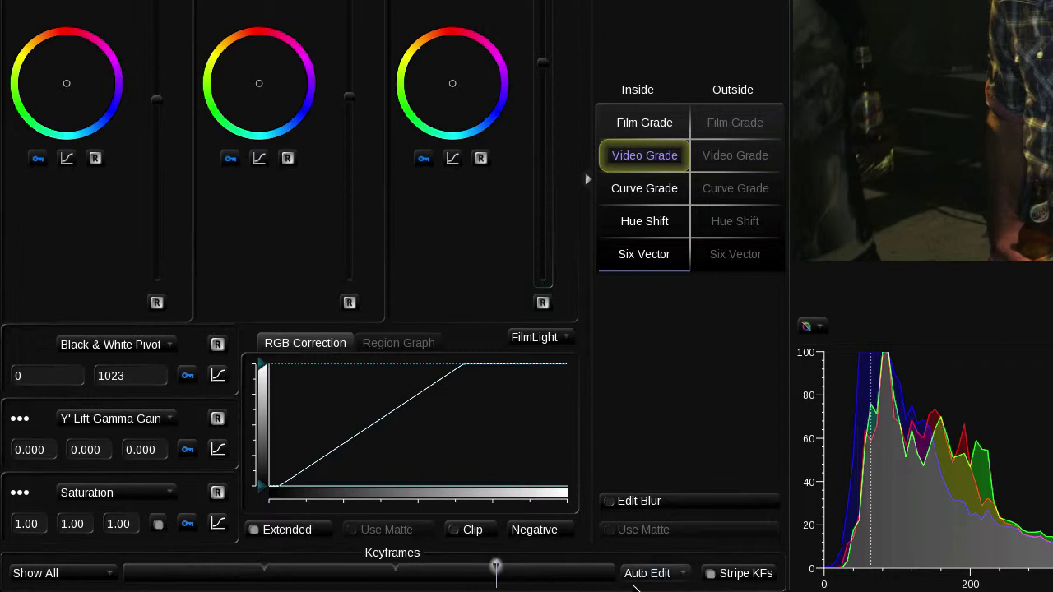
Step: Keep keyframe editing on Auto Edit and untick Stripe KFs
left_click(654, 574)
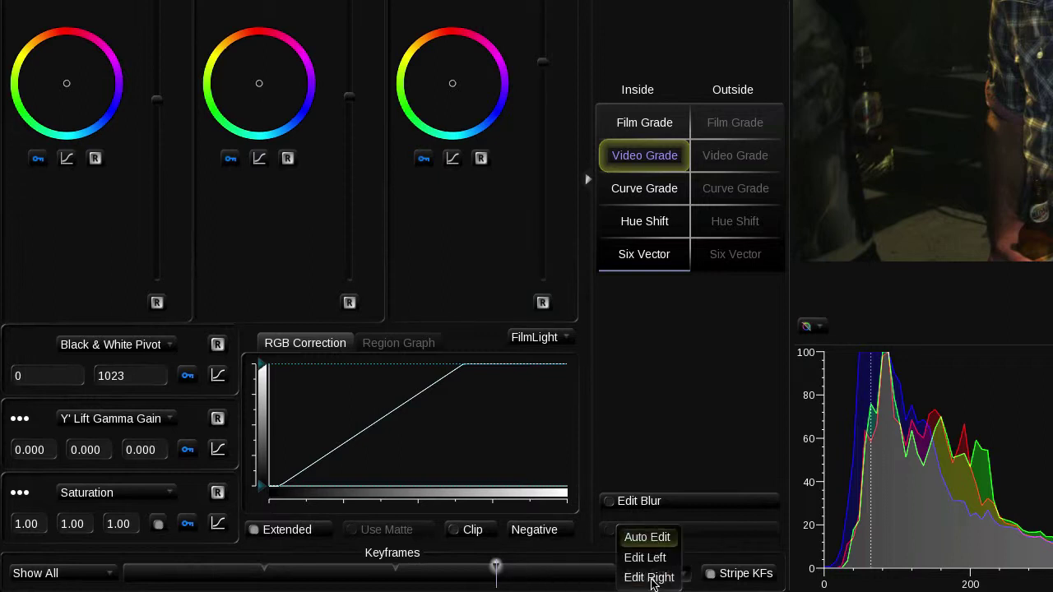
left_click(654, 538)
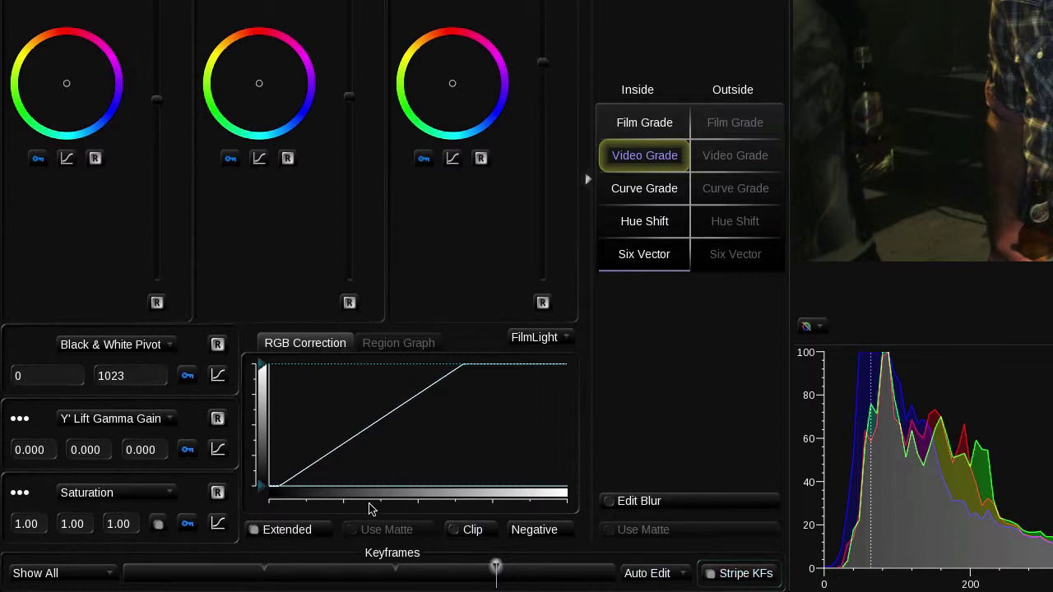
left_click(722, 580)
Step: Keep keyframes on Show All and try Linear interpolation on the gain keyframe
left_click(64, 573)
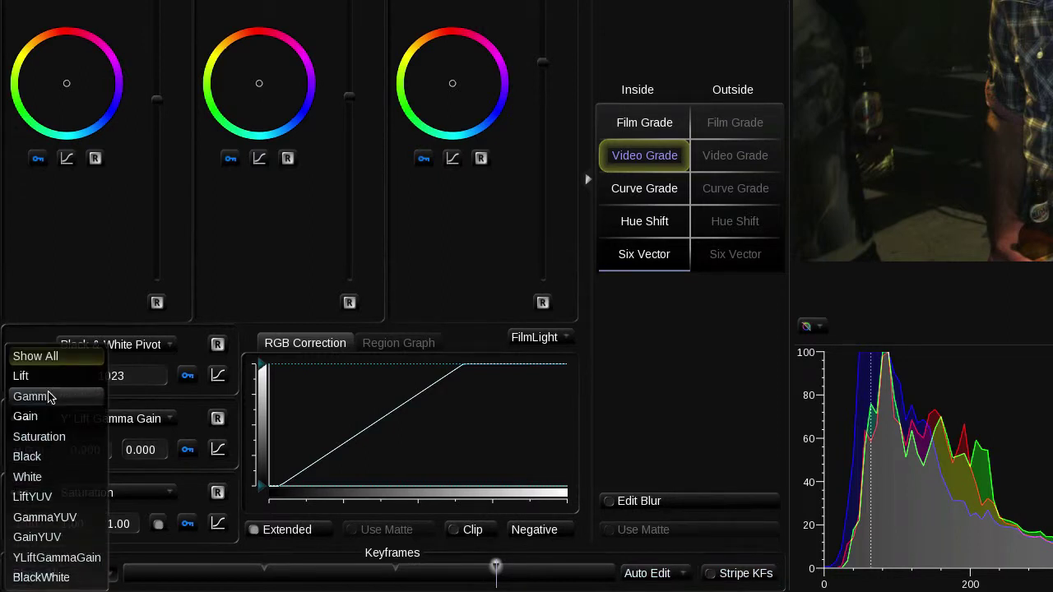
left_click(48, 359)
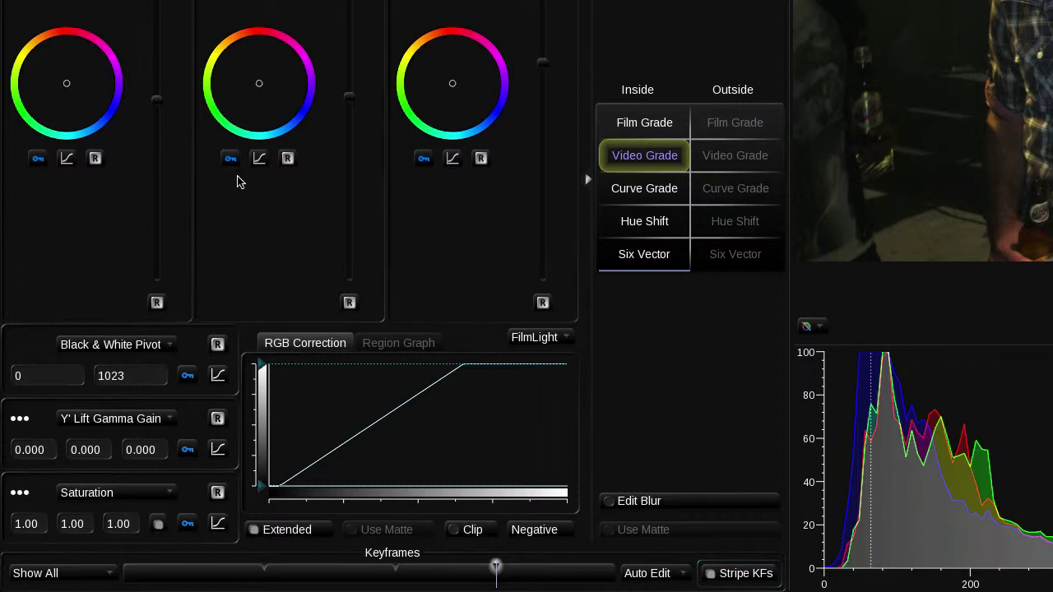
left_click(452, 159)
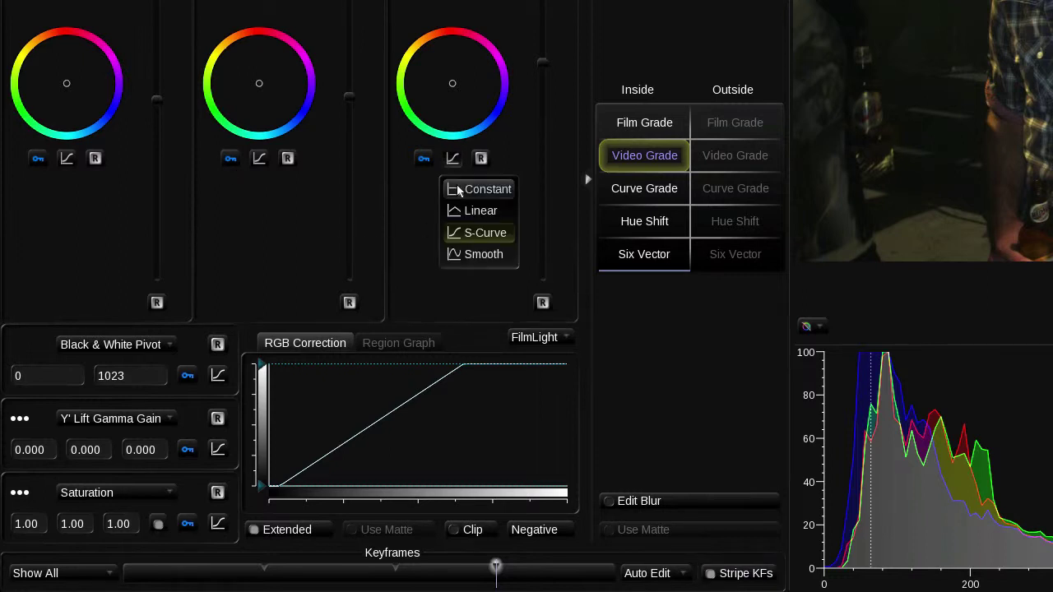
left_click(464, 210)
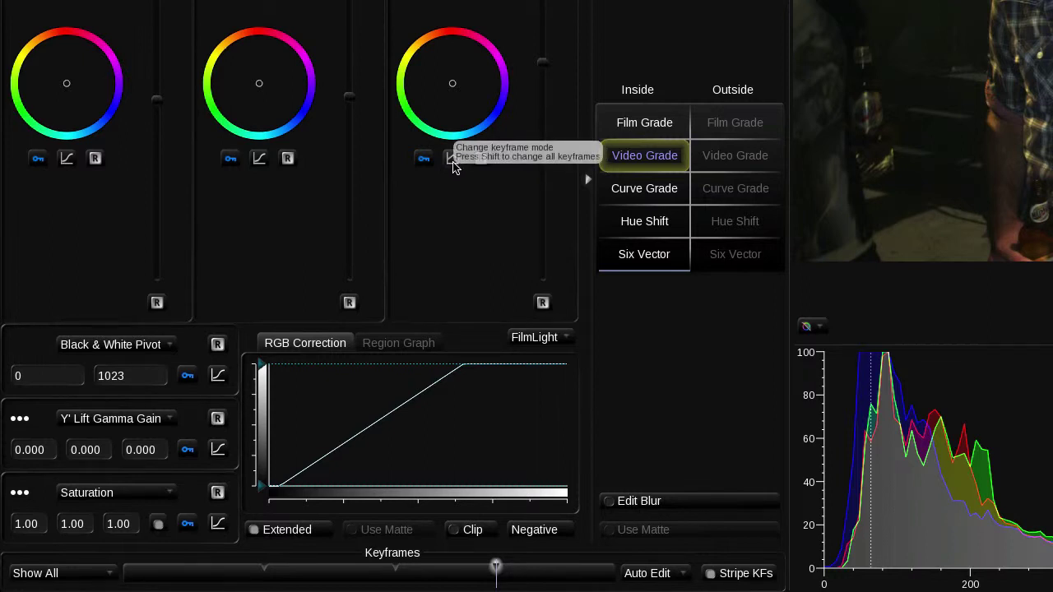
left_click(453, 159)
left_click(452, 159)
Step: Set all keyframes to S-Curve interpolation, briefly testing All Linear in between
left_click(453, 162)
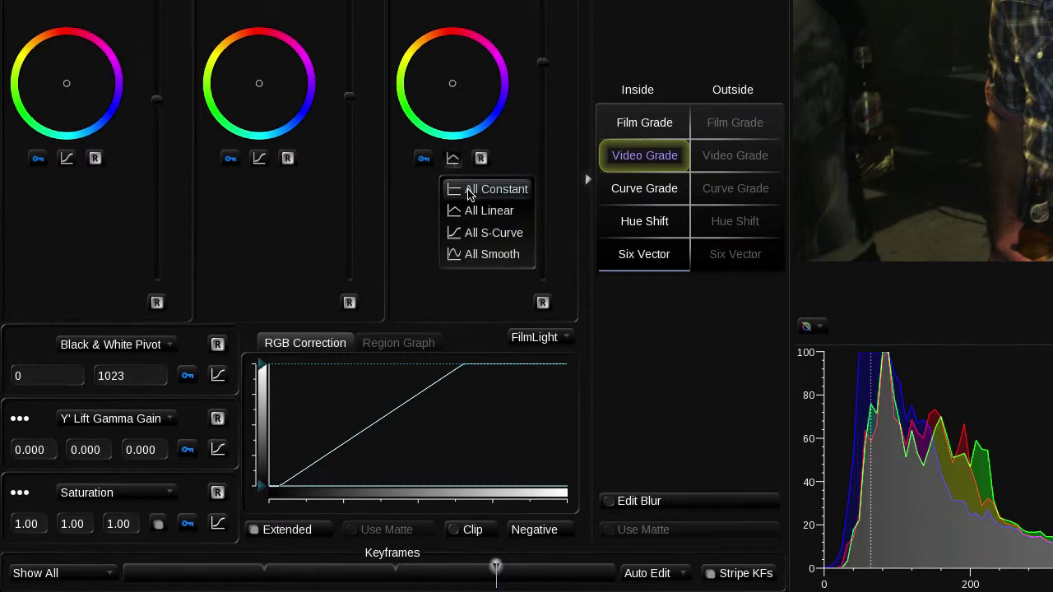
left_click(473, 233)
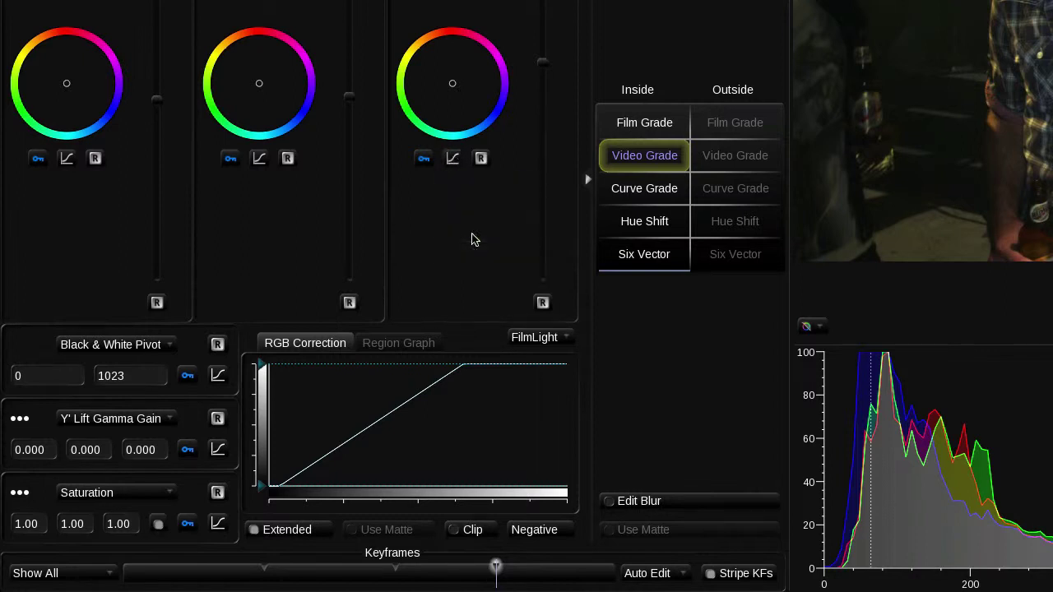
left_click(452, 160)
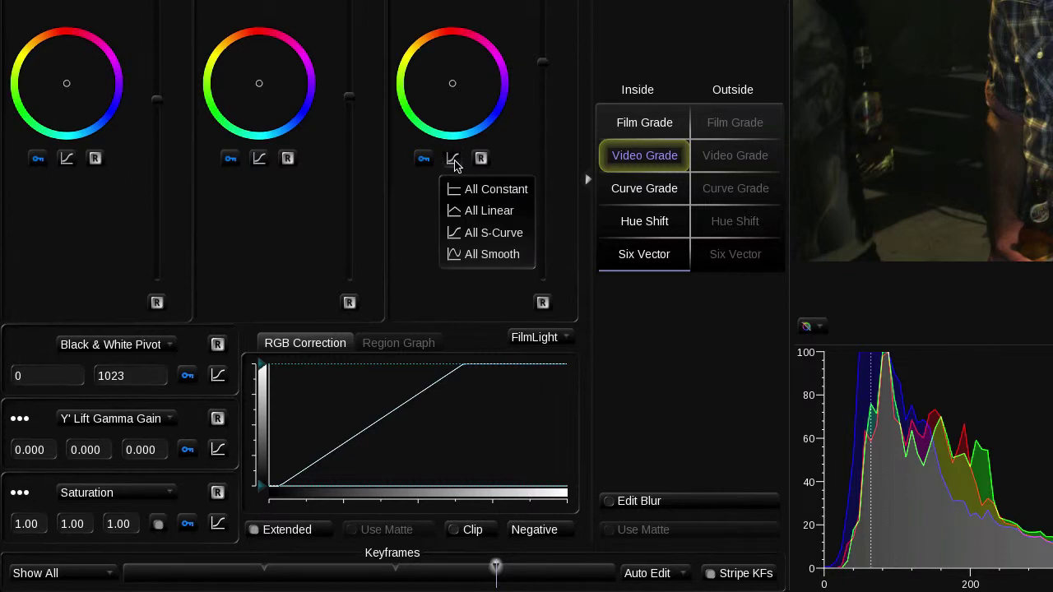
left_click(473, 212)
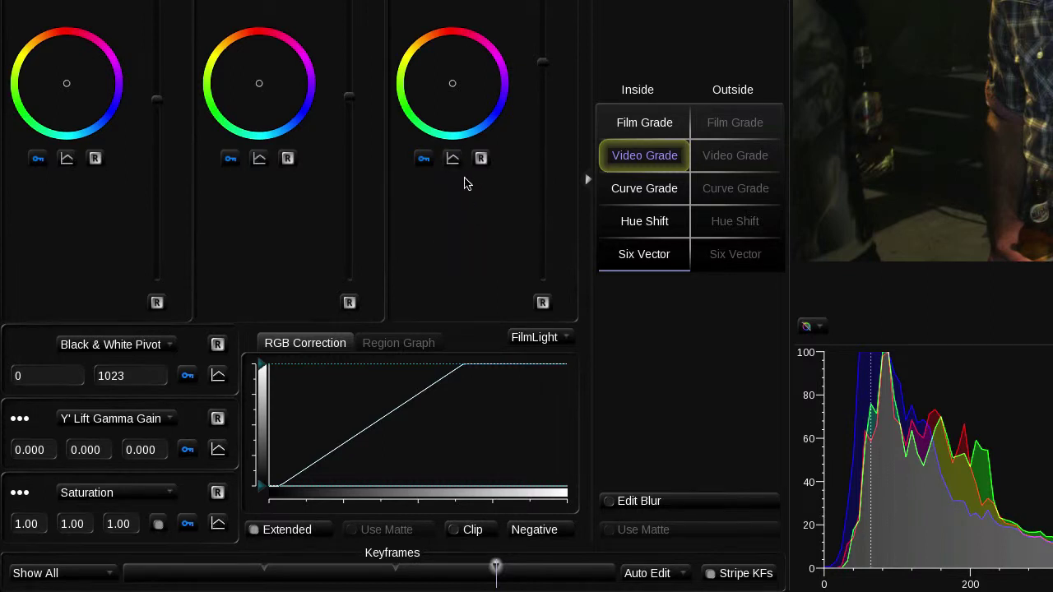
left_click(452, 159)
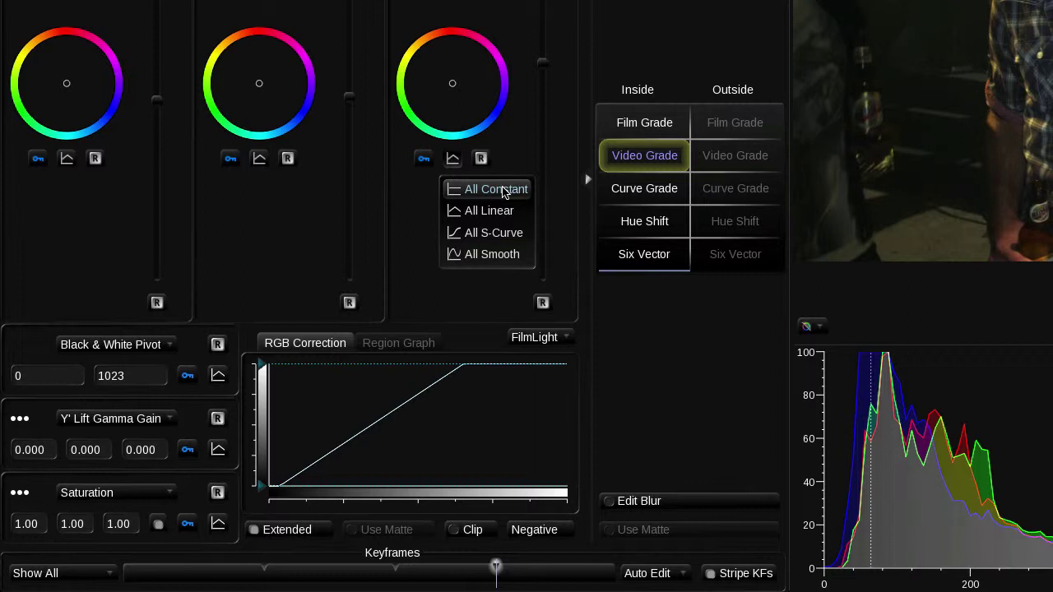
left_click(503, 232)
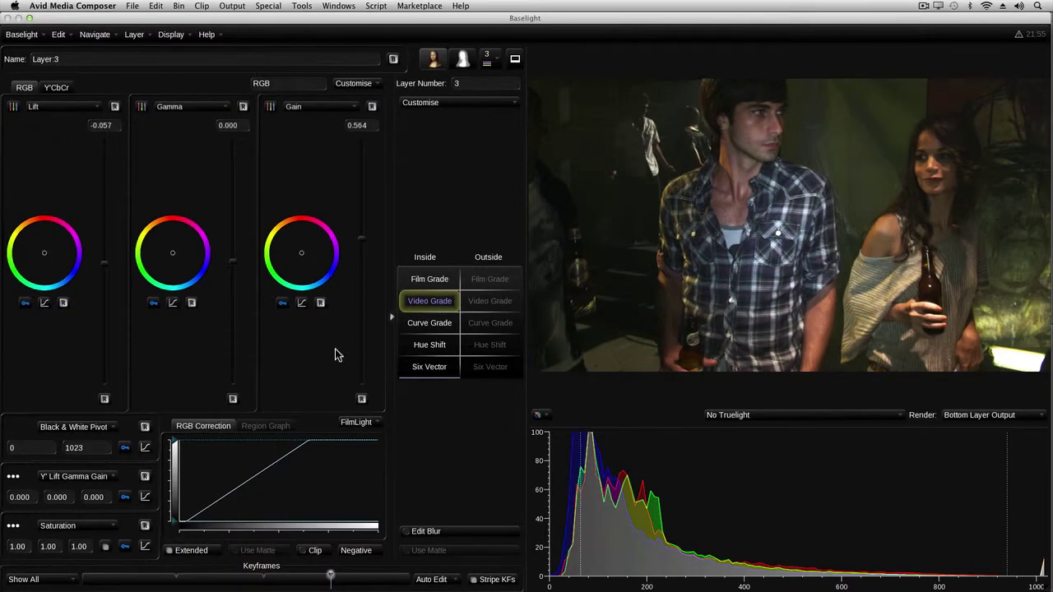
Step: Review the animated grade from the start of the shot, then bring up the Shape matte tools
key("Home")
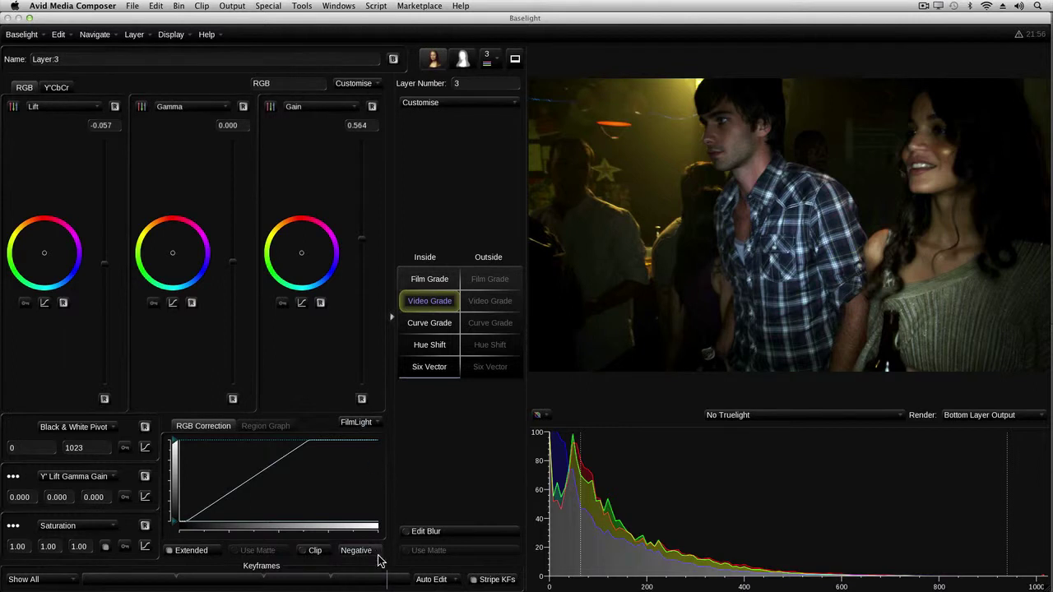
left_click_drag(380, 580, 121, 581)
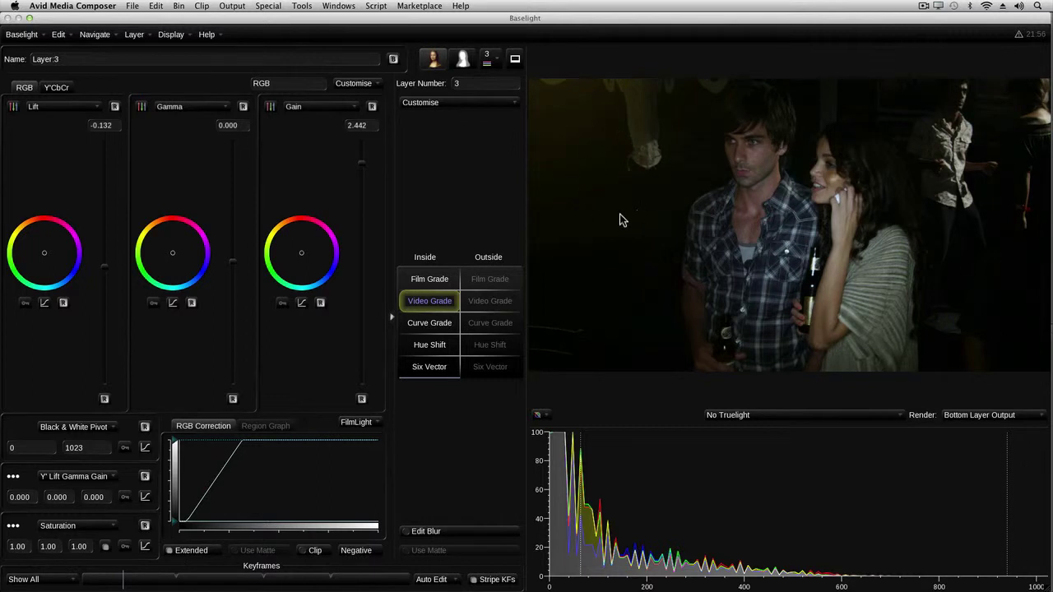
key("s")
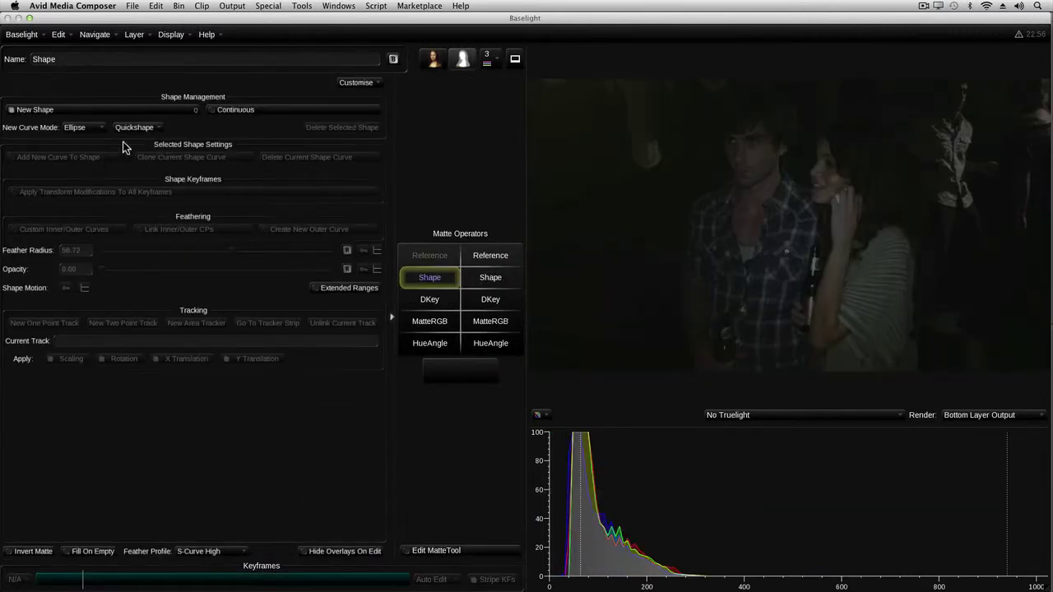
Step: Set New Curve Mode to Edge and draw an edge shape beside the man
left_click(80, 129)
left_click(74, 188)
left_click_drag(713, 216, 601, 193)
Step: Show the Outside Video Grade and scrub to a later shot, ending on the grade controls
key("g")
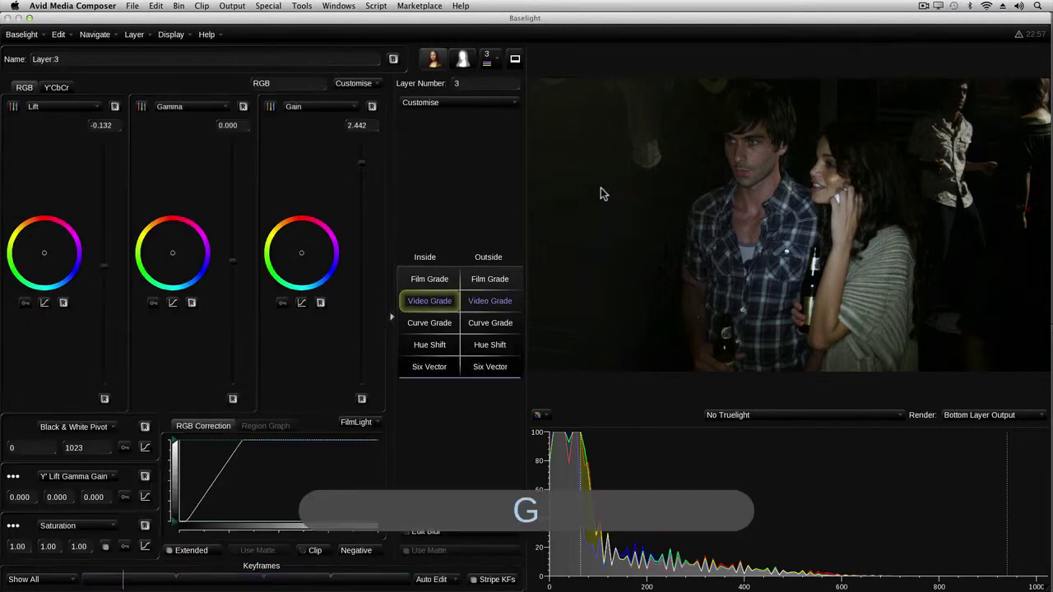
left_click(498, 302)
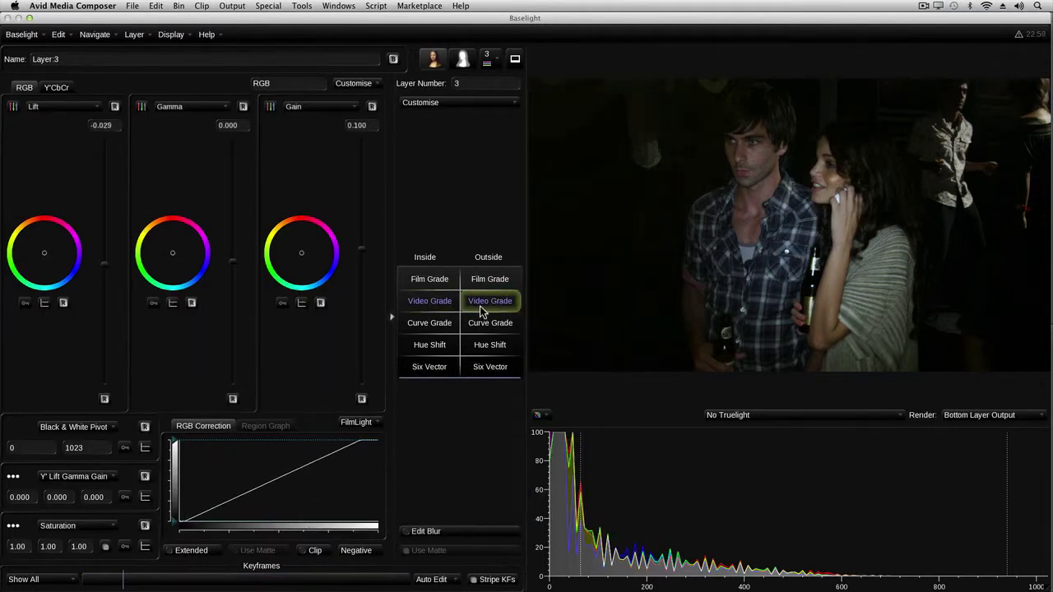
left_click_drag(122, 580, 91, 584)
key("s")
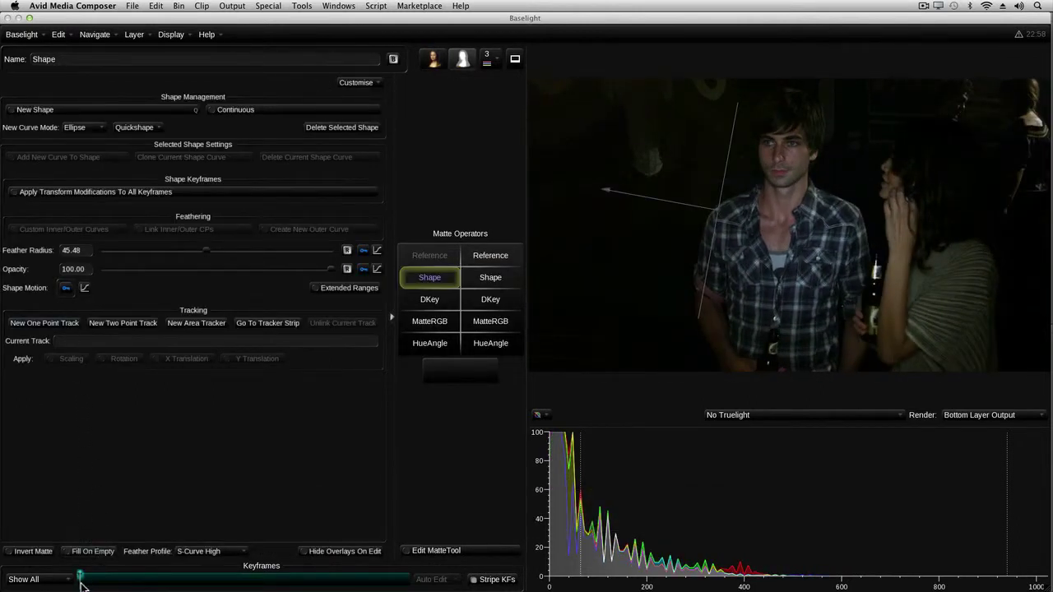
left_click(92, 581)
left_click_drag(93, 582, 389, 582)
key("g")
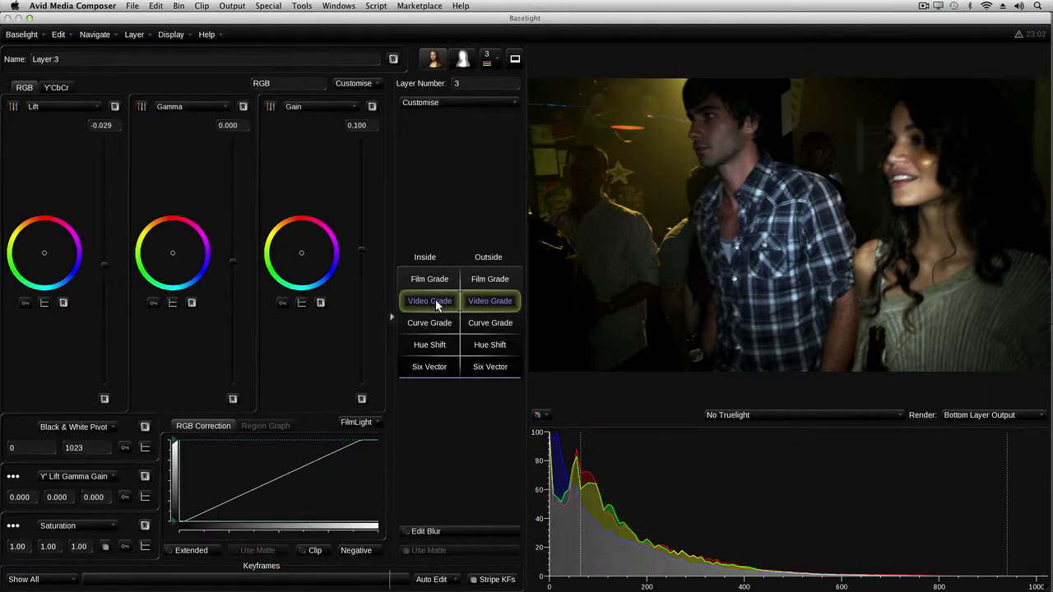
Step: Scrub from the clip's opening shot to watch the grade reach lift -0.057 and gain 0.564
left_click(87, 582)
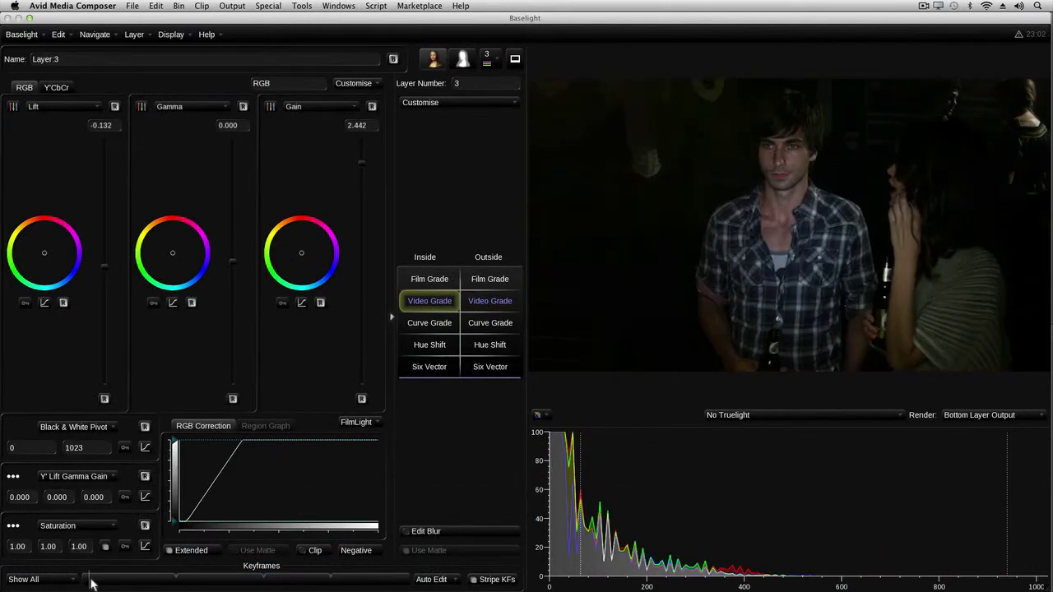
left_click_drag(105, 582, 408, 582)
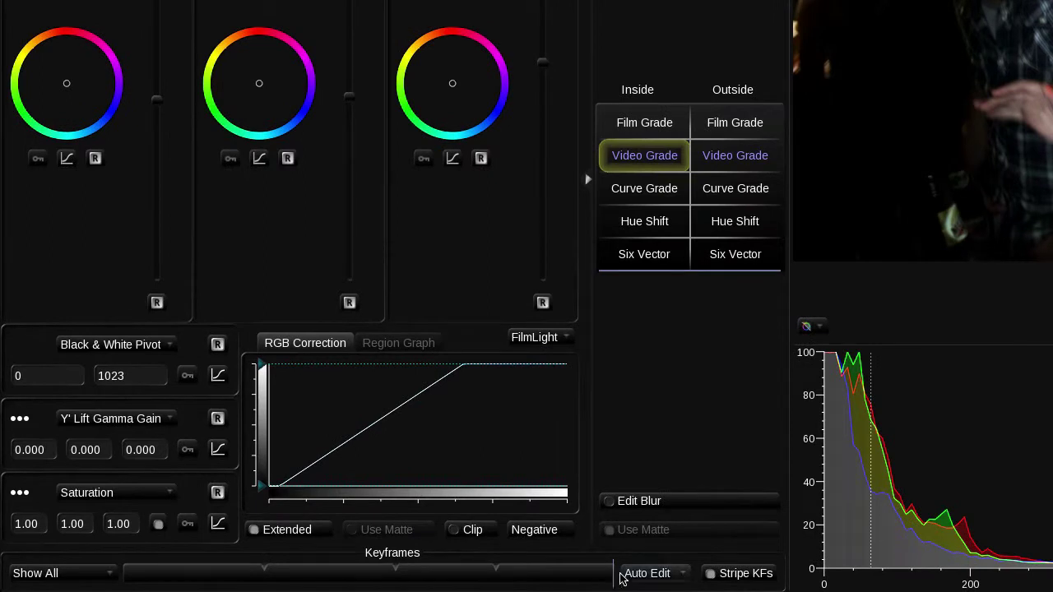
Step: Switch keyframe editing to Edit Left, then Edit Right, and return to an earlier frame
left_click(650, 576)
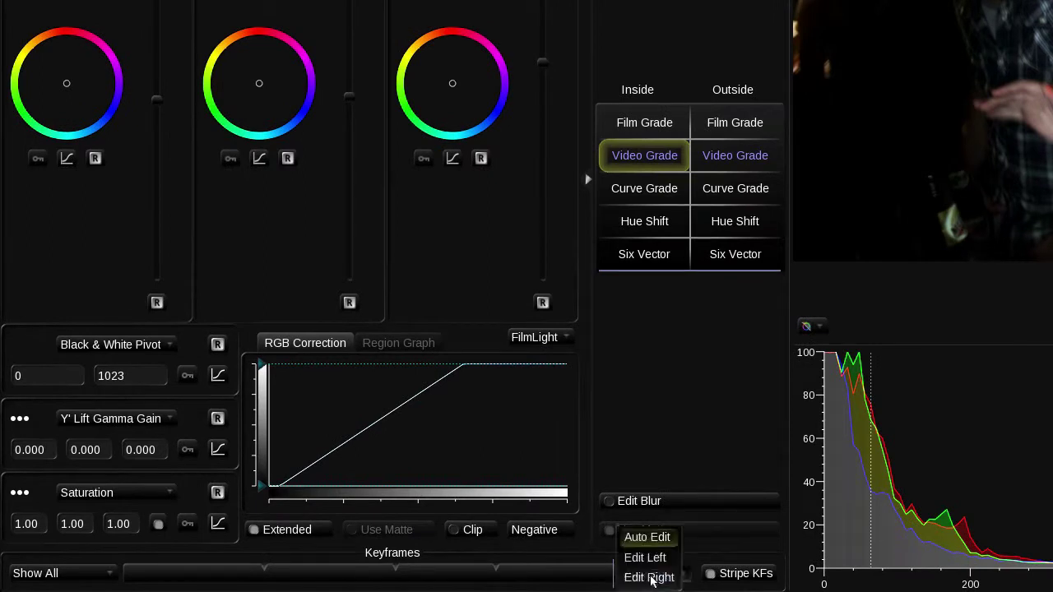
left_click(657, 560)
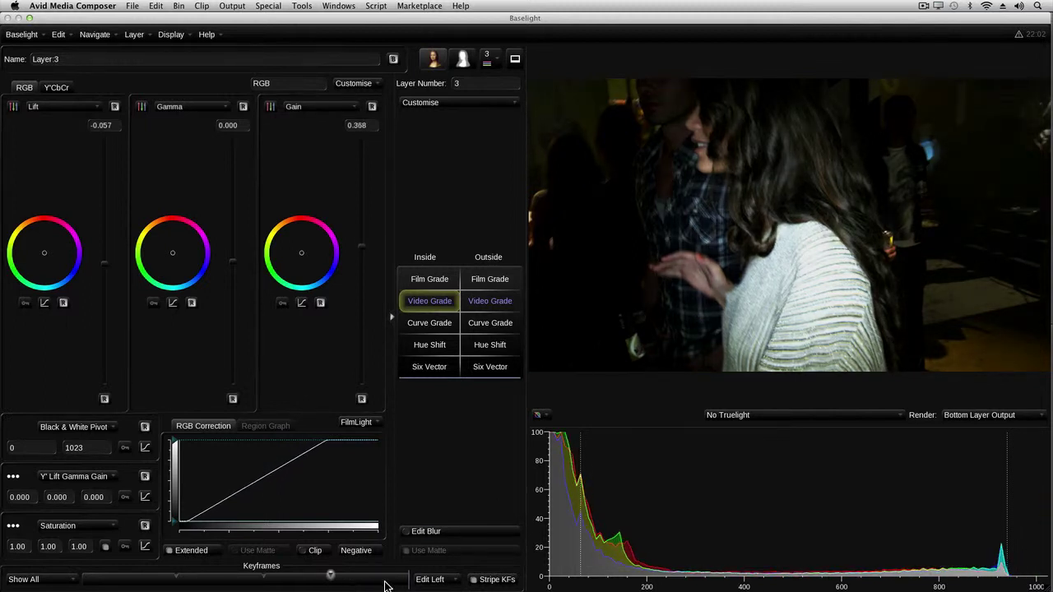
left_click(430, 579)
left_click(429, 569)
left_click(175, 577)
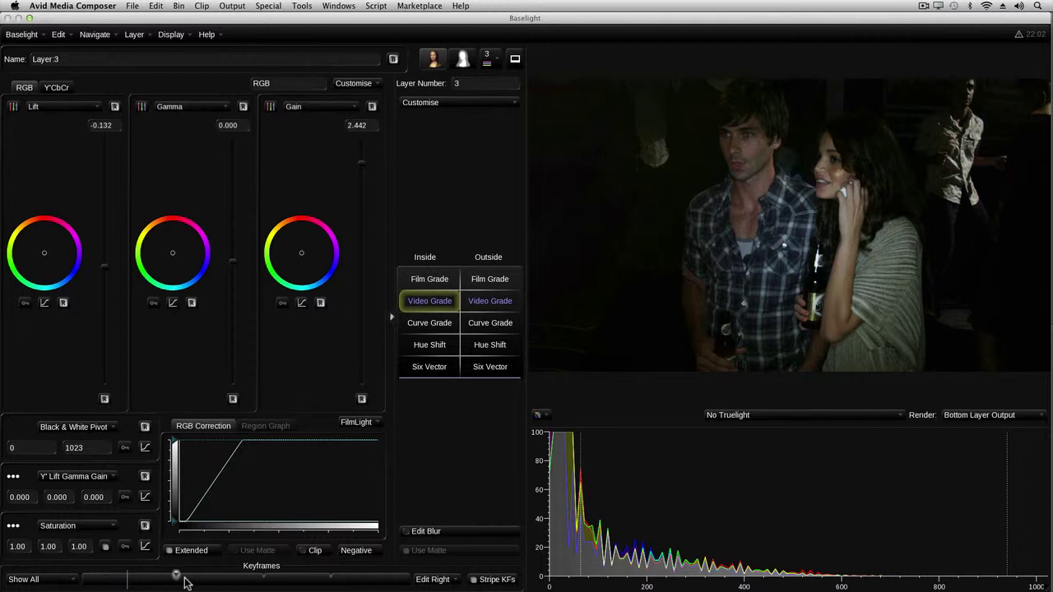
Step: Toggle Edit Left and Edit Right back to Auto Edit, then play the clip to review the grade
key("comma")
key("period")
key("space")
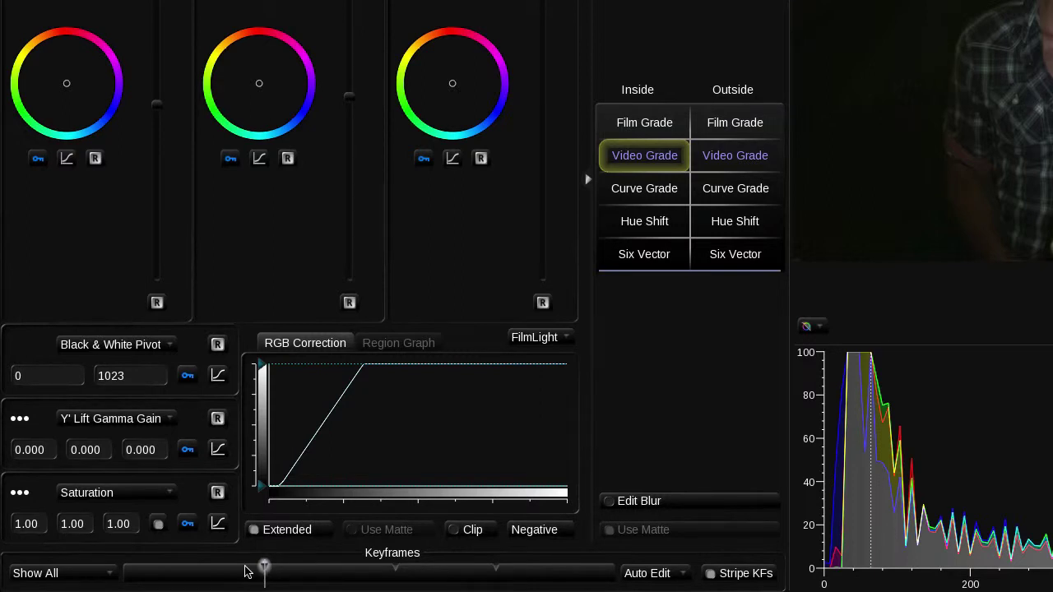
Step: Jump to the keyframe near the clip start and add it to the move selection
left_click(174, 576)
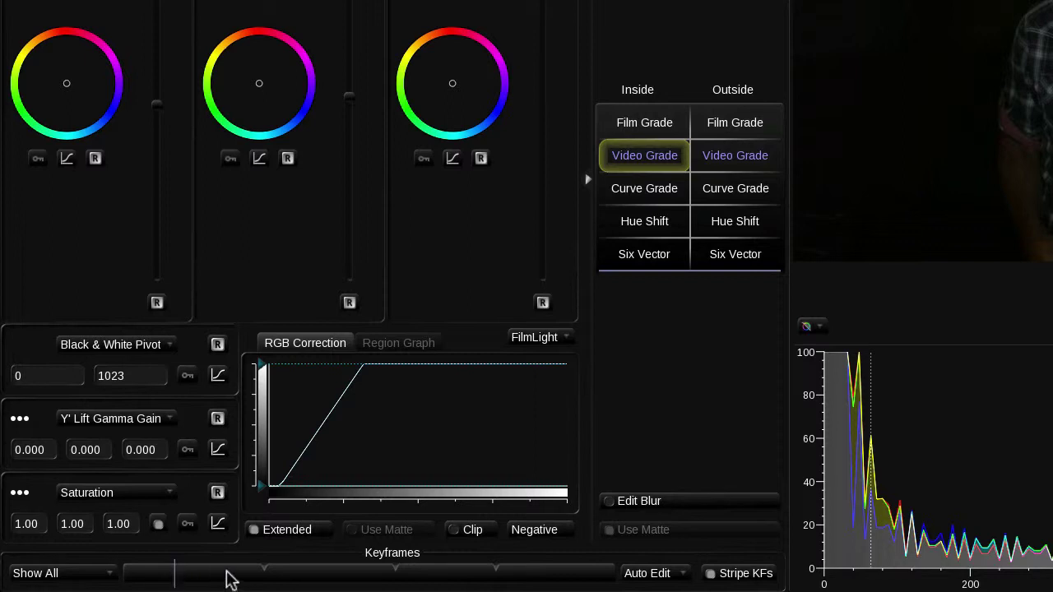
right_click(268, 574)
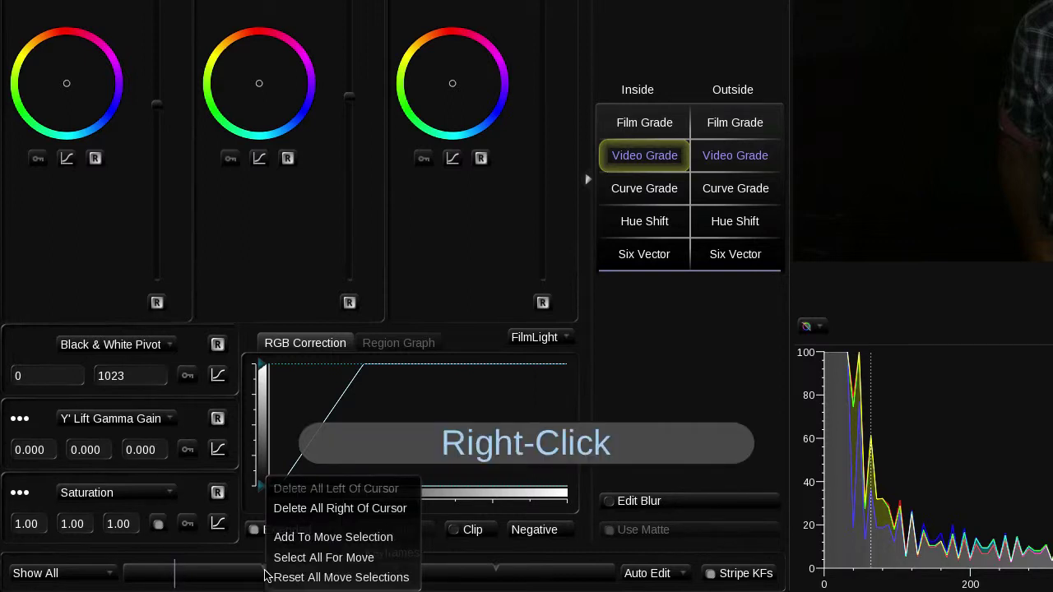
left_click(307, 542)
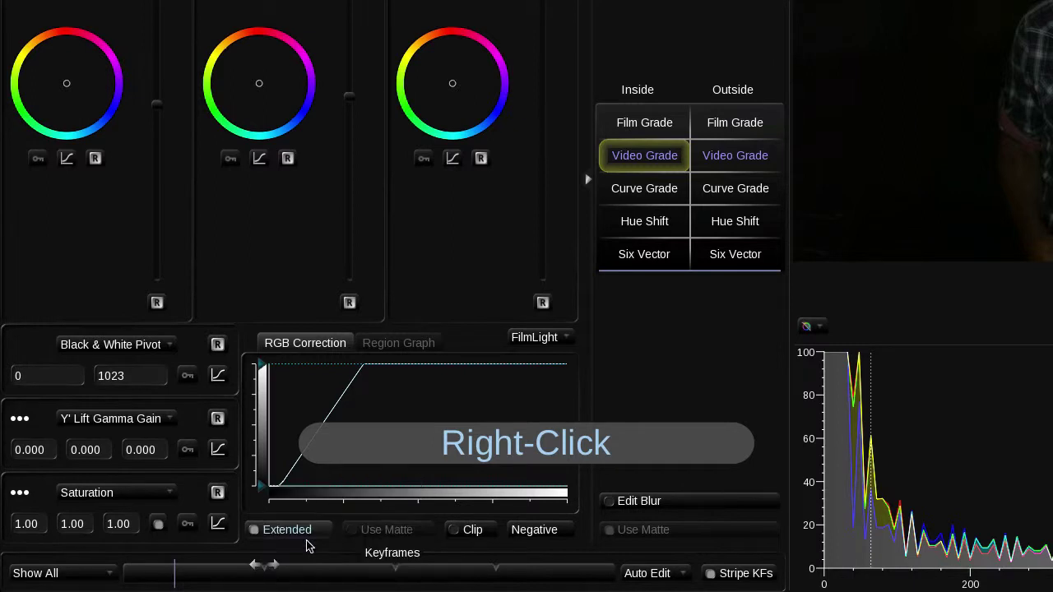
right_click(269, 573)
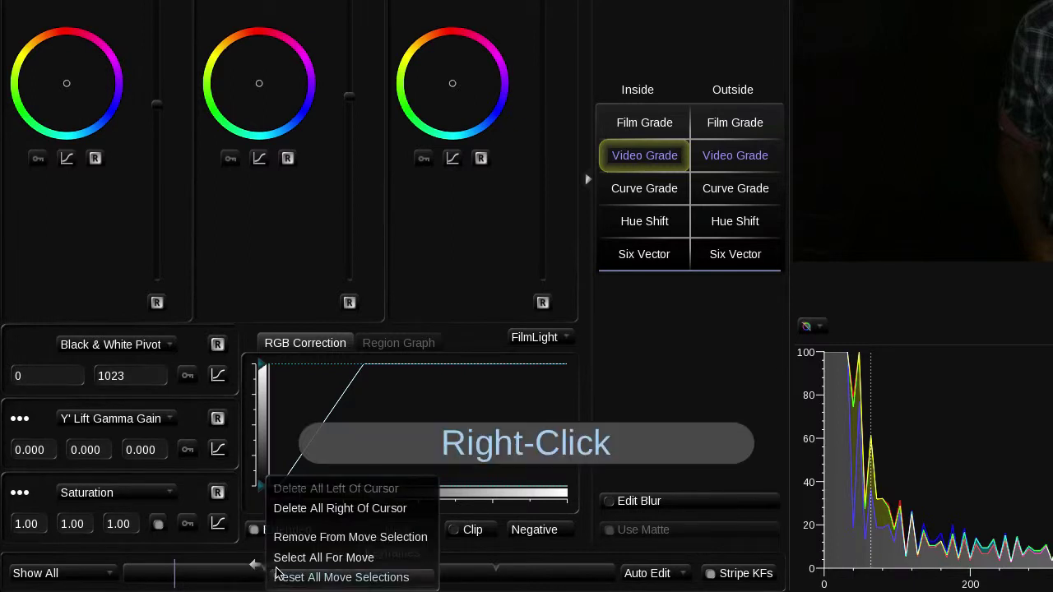
left_click(255, 577)
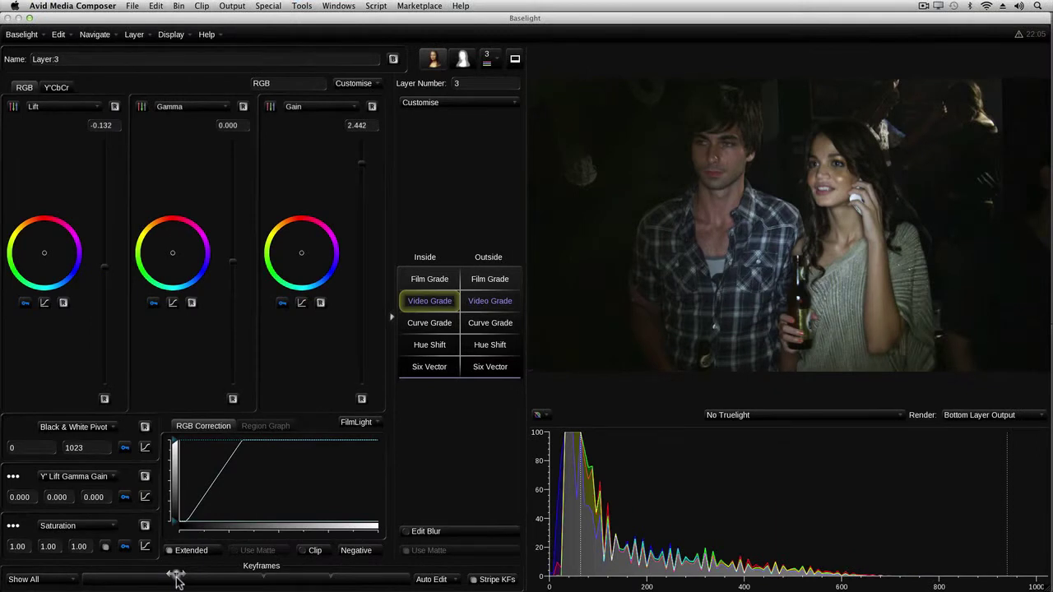
Step: Nudge the marked keyframe earlier and later, then reset all move selections
key("super+bracketleft")
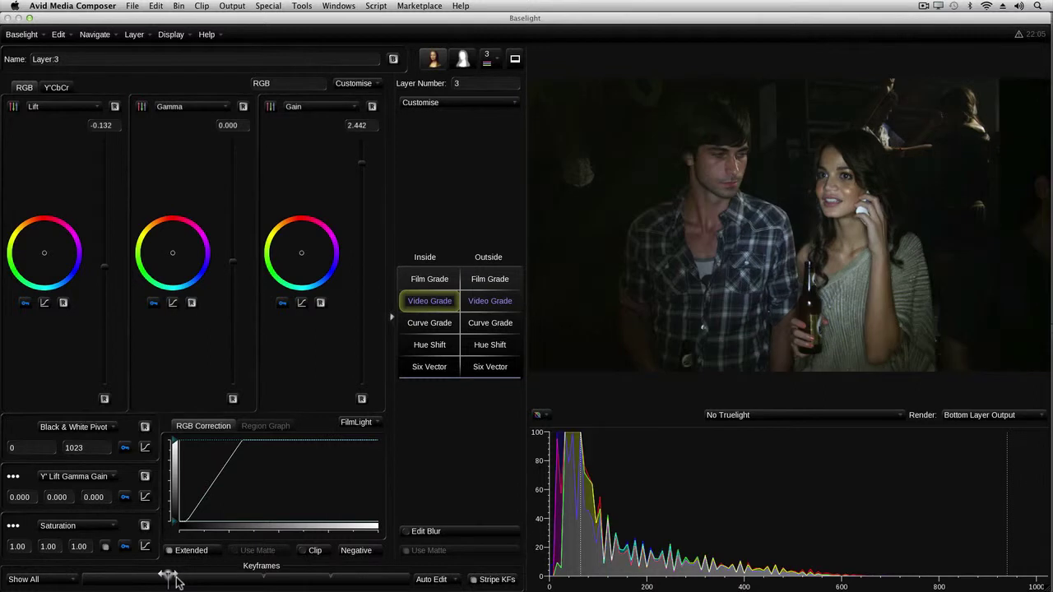
key("super+bracketright")
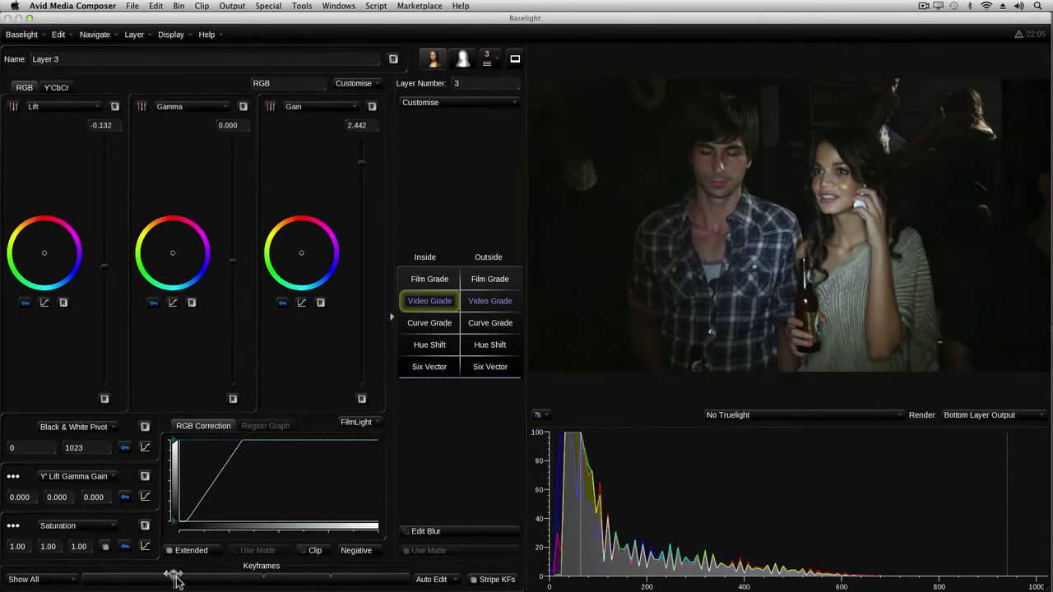
right_click(175, 579)
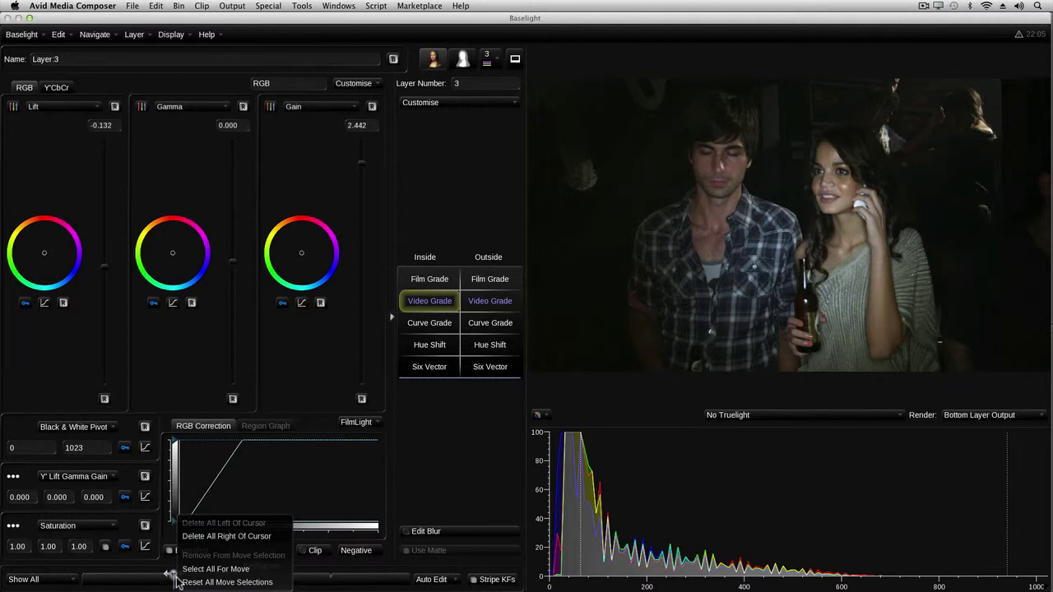
left_click(223, 586)
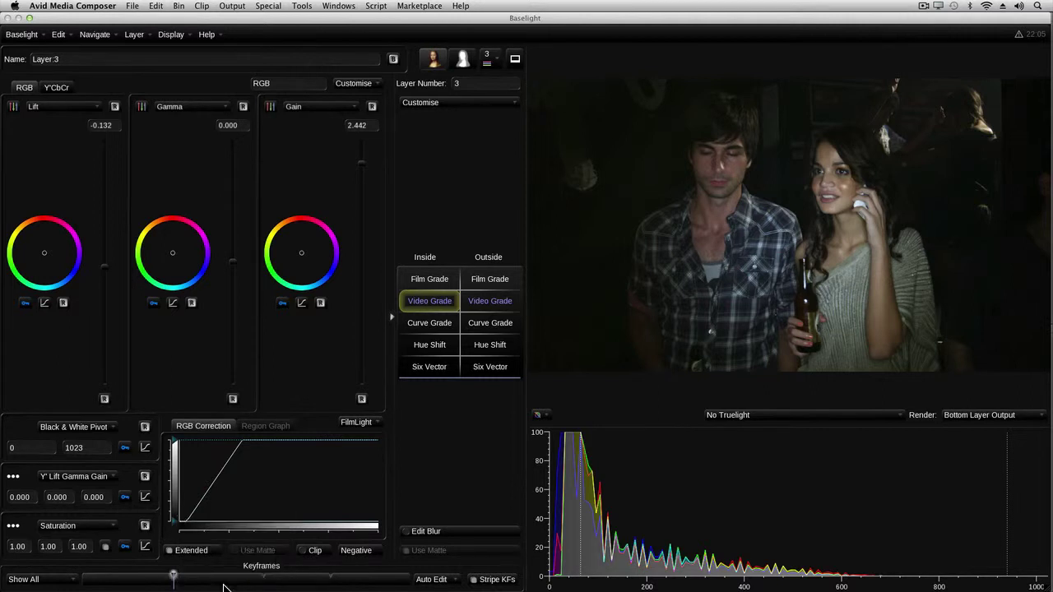
Step: Scrub back to a frame between keyframes, keeping the keyframe filter on Show All
left_click_drag(175, 580, 216, 585)
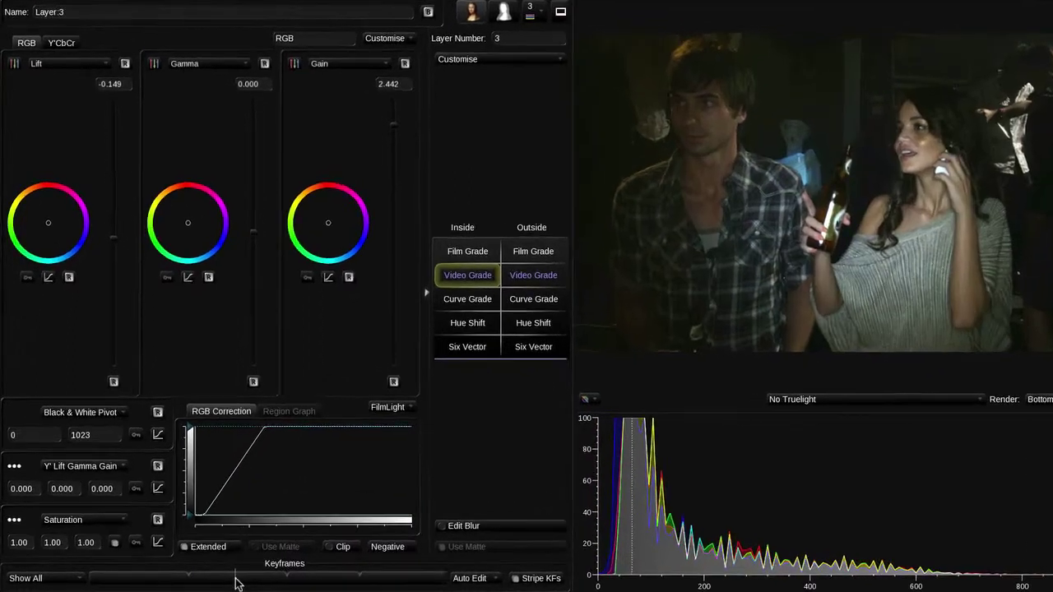
right_click(235, 583)
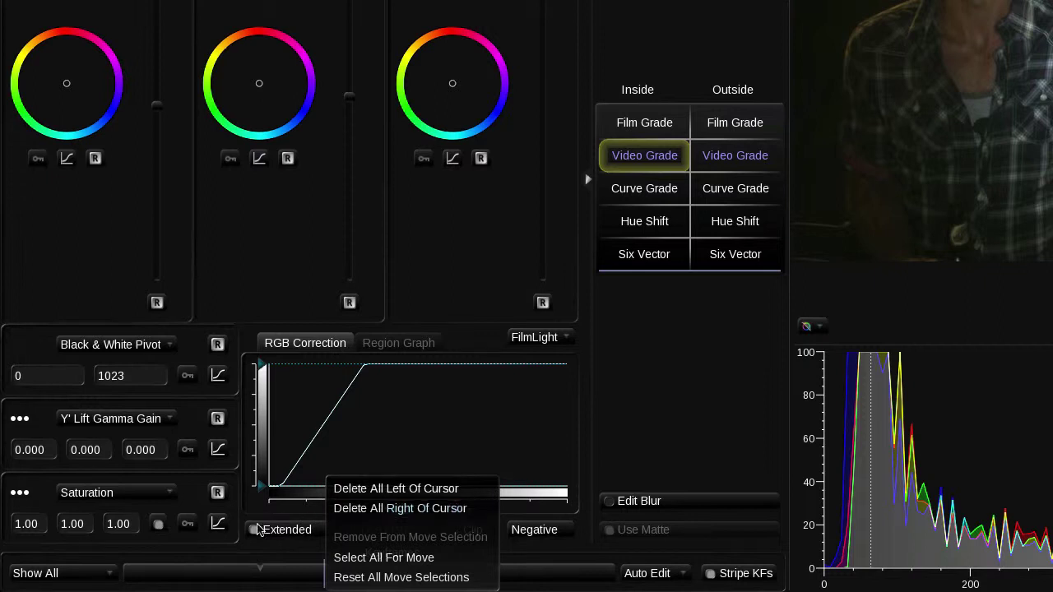
left_click(75, 573)
left_click(69, 576)
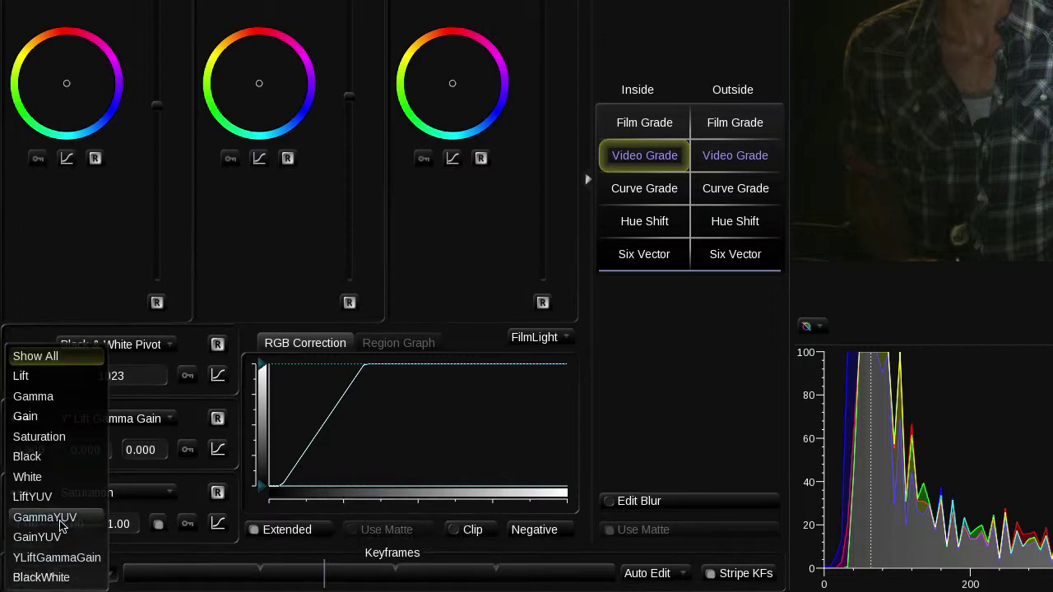
left_click(59, 357)
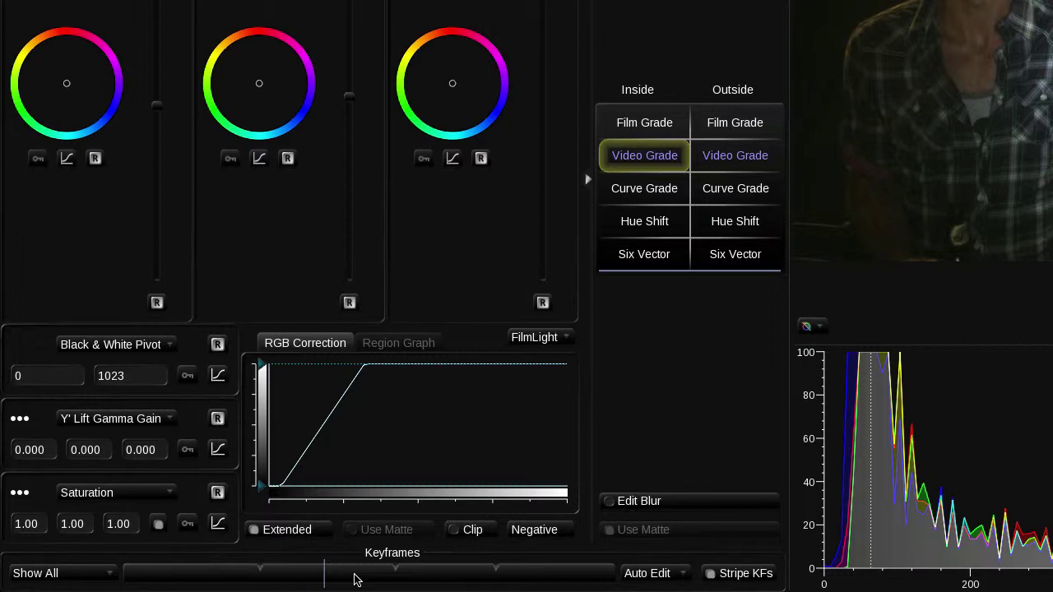
Step: Delete all Video Grade keyframes left of the cursor on the Keyframes strip
right_click(327, 576)
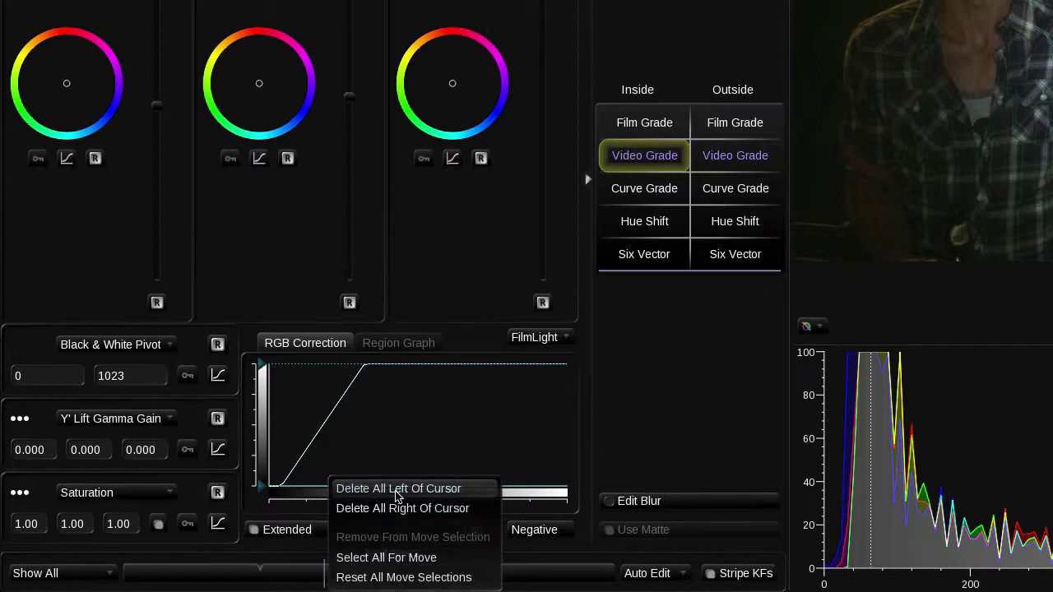
left_click(396, 489)
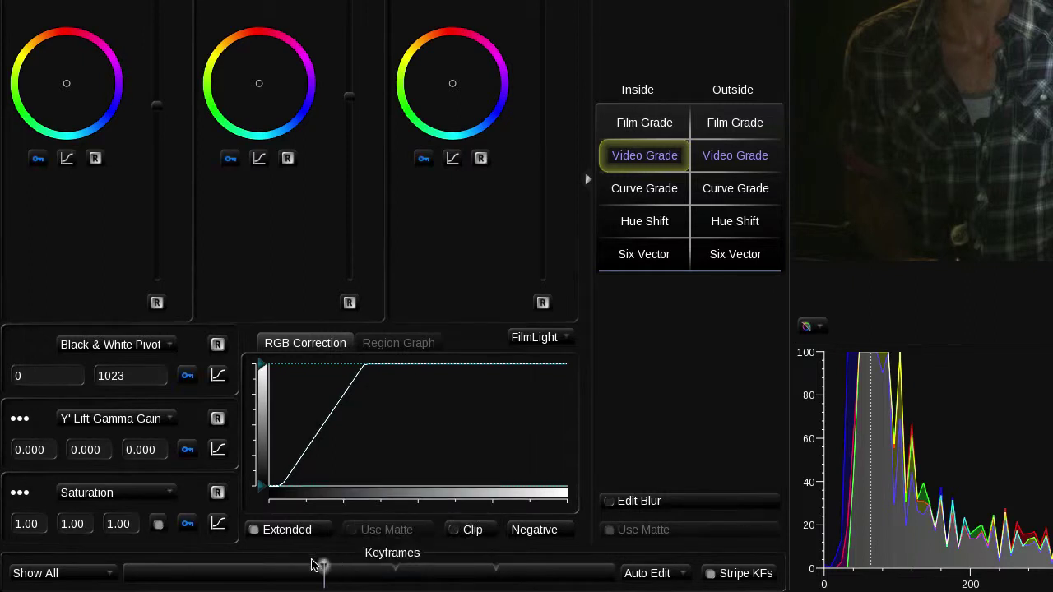